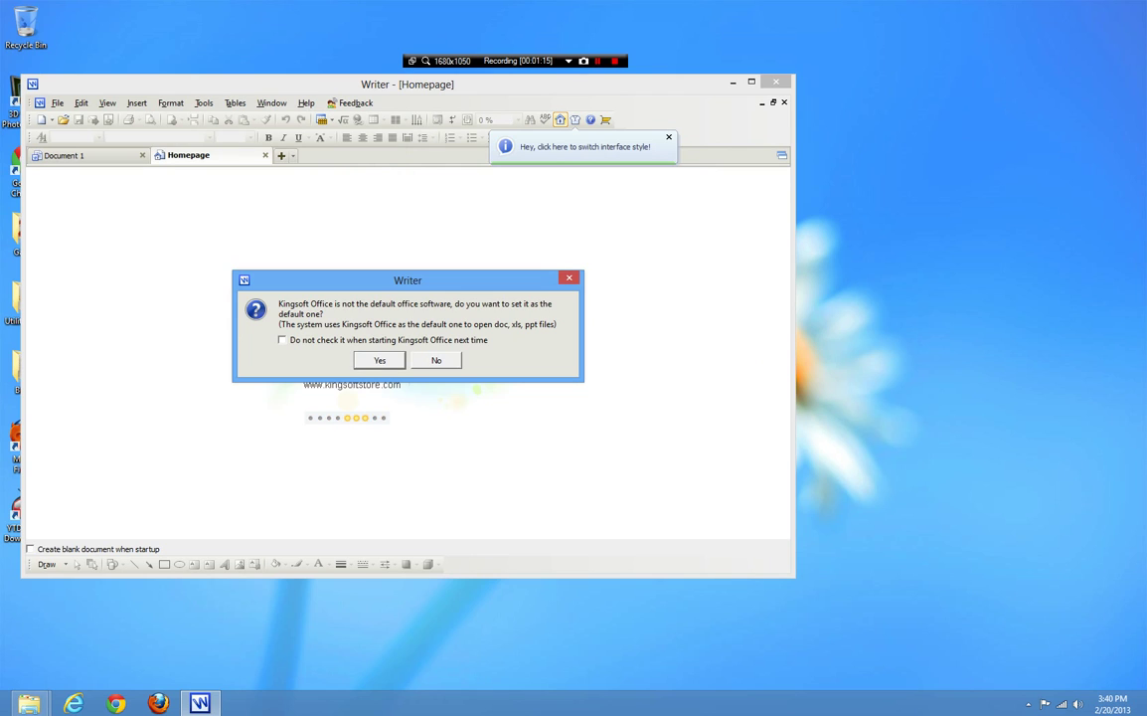
- Accept Kingsoft Office as the default office software in the startup prompt
key(Return)
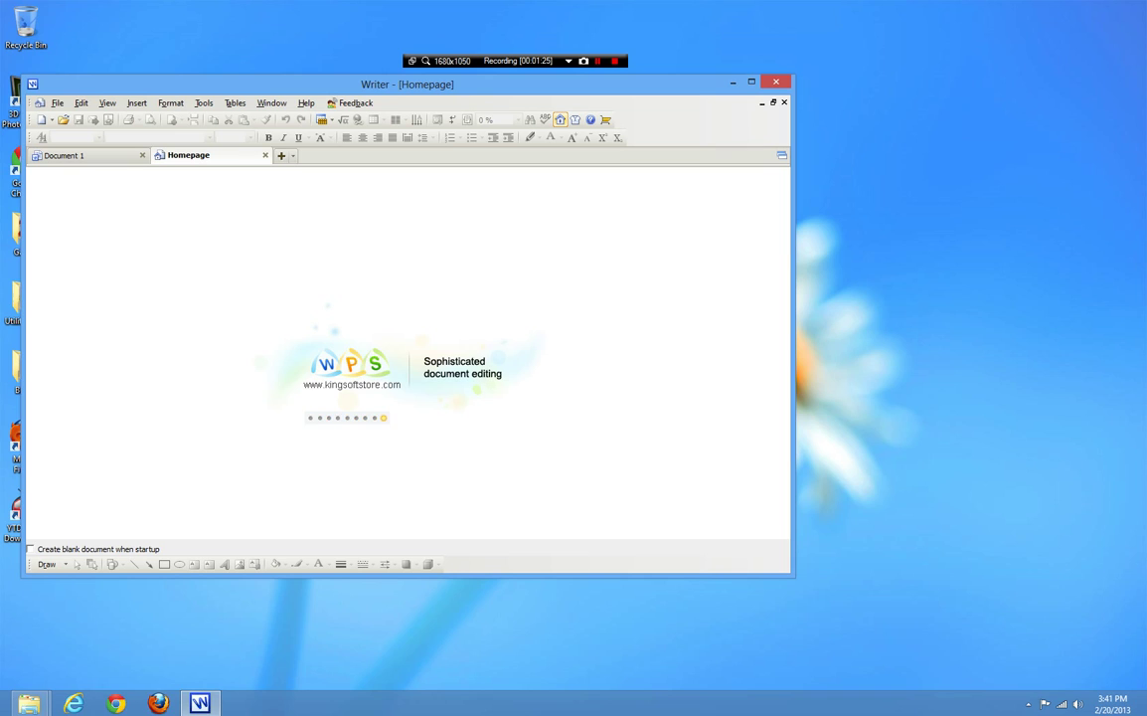
mouse_move(200, 703)
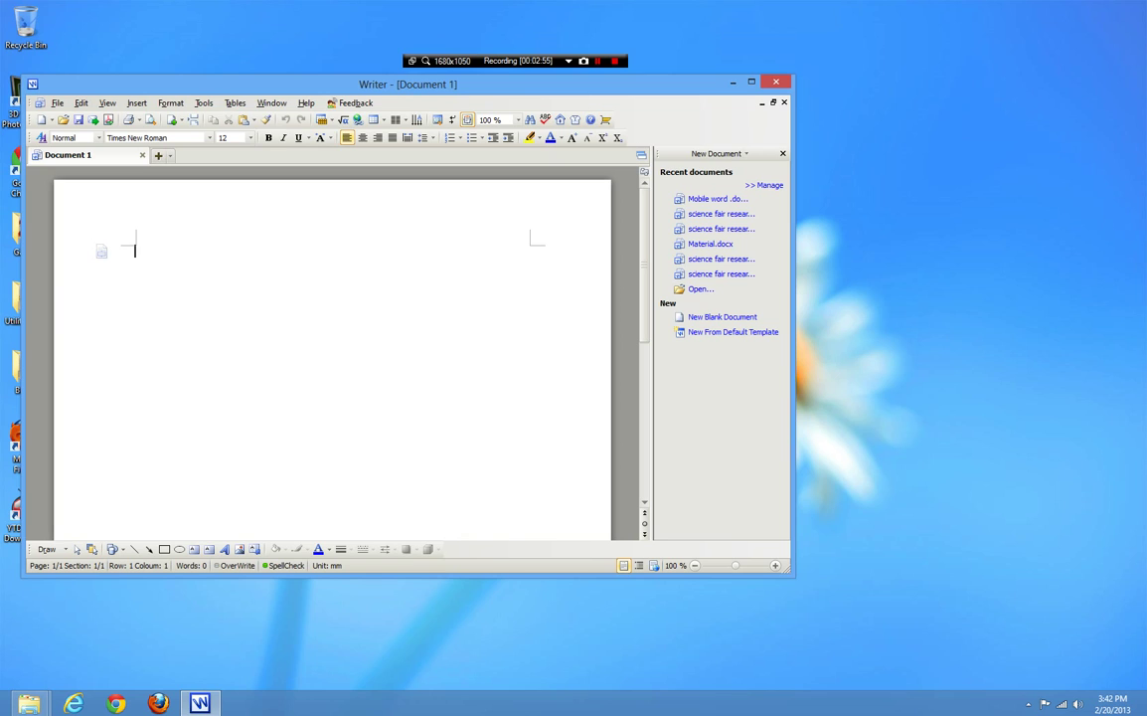
click(203, 103)
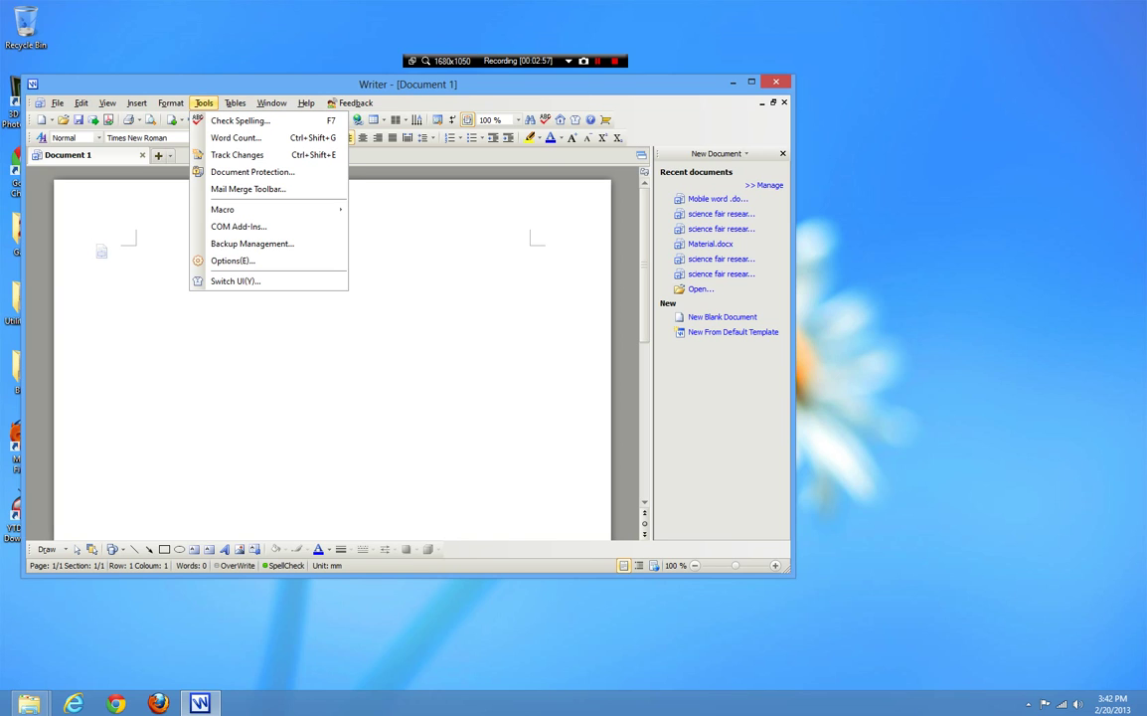
mouse_move(235, 103)
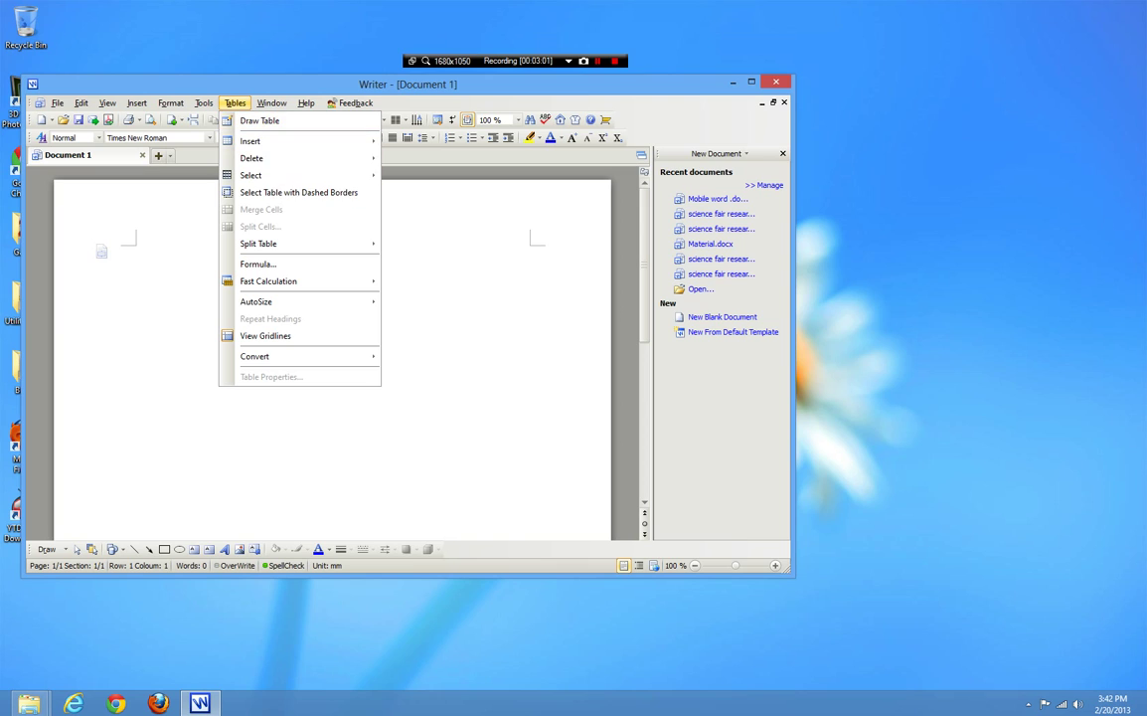
mouse_move(272, 104)
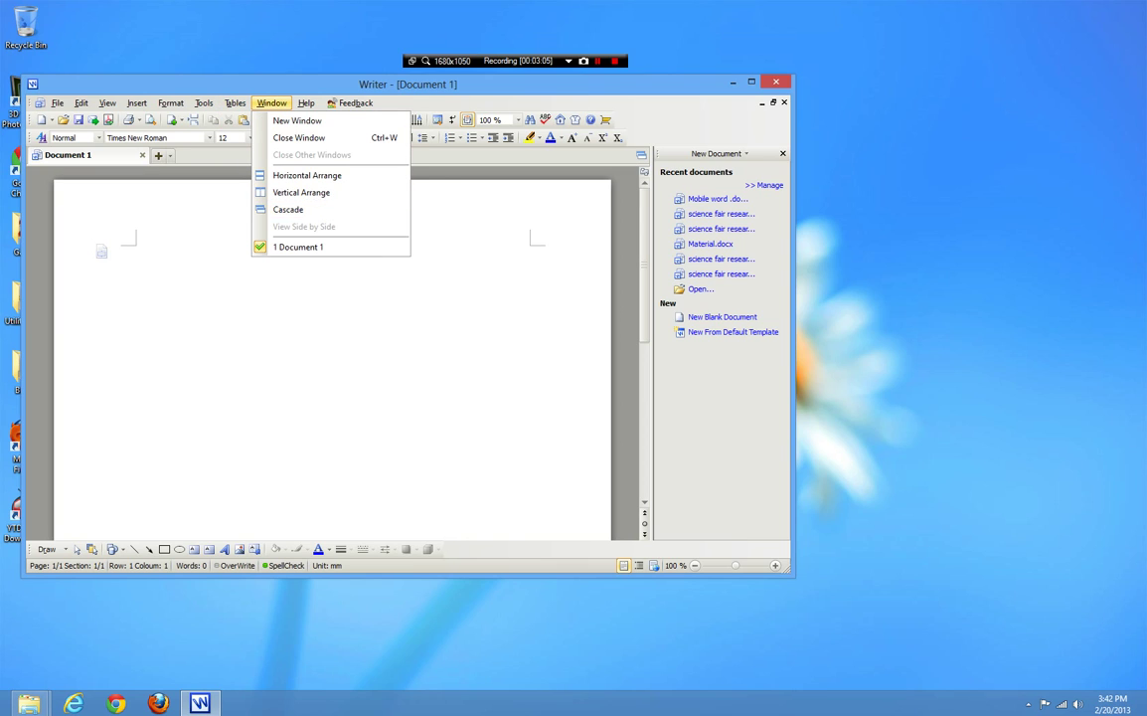
mouse_move(307, 103)
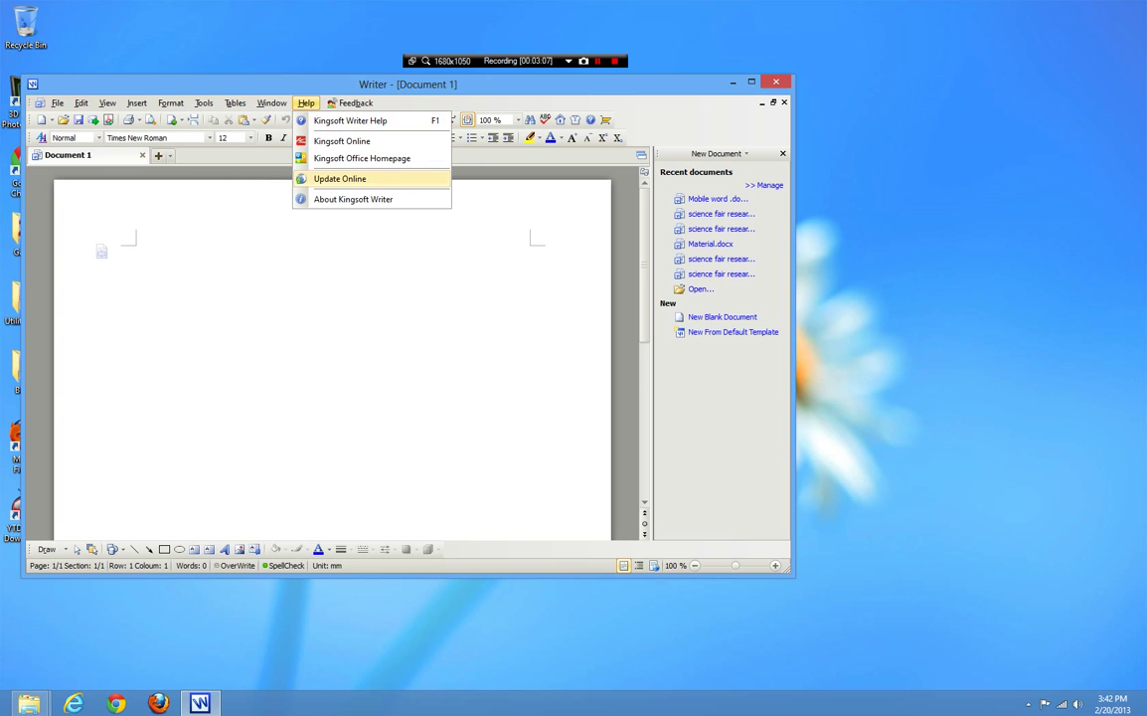
mouse_move(136, 102)
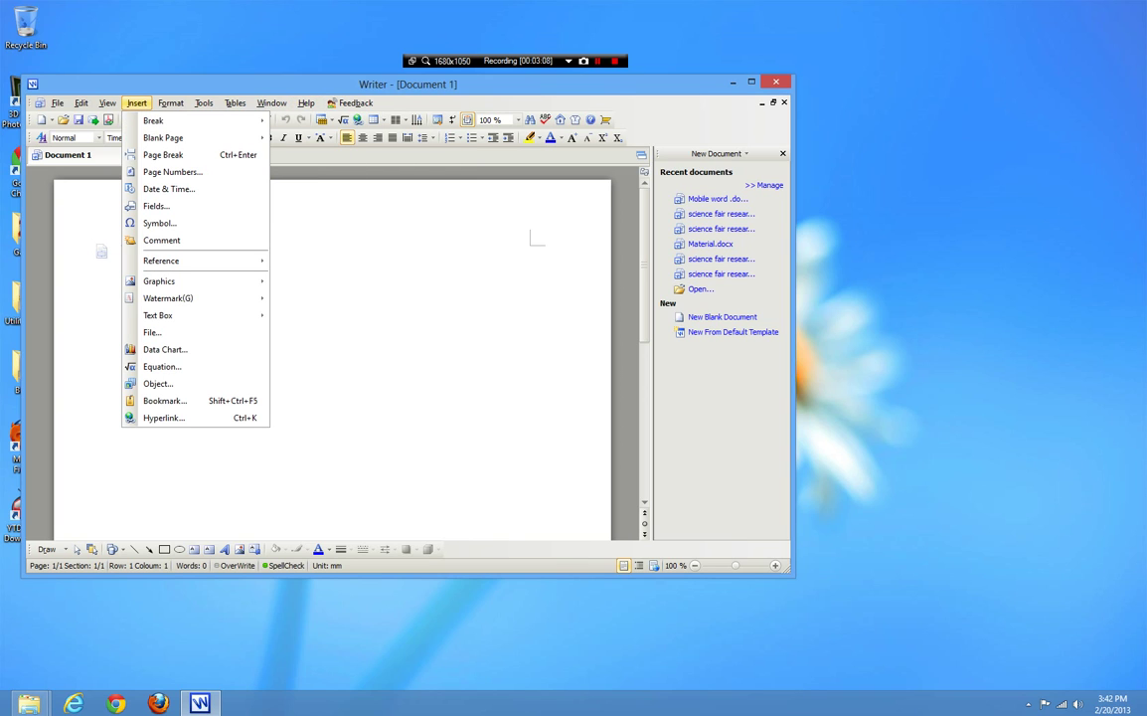
mouse_move(57, 102)
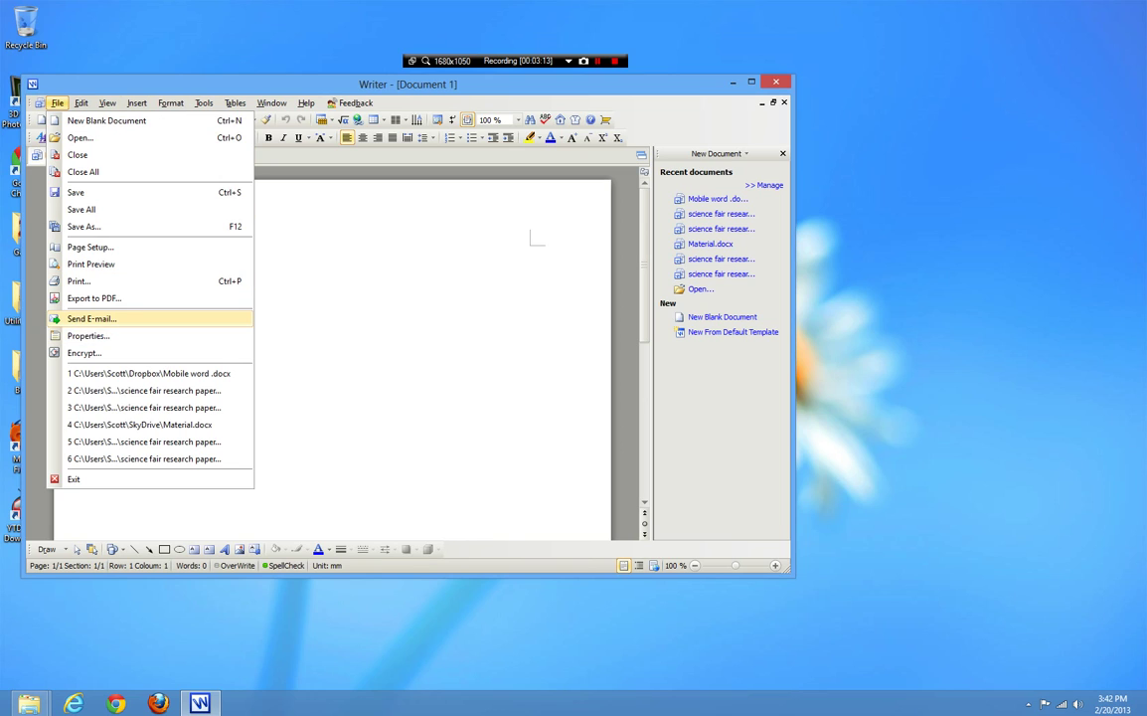
click(272, 104)
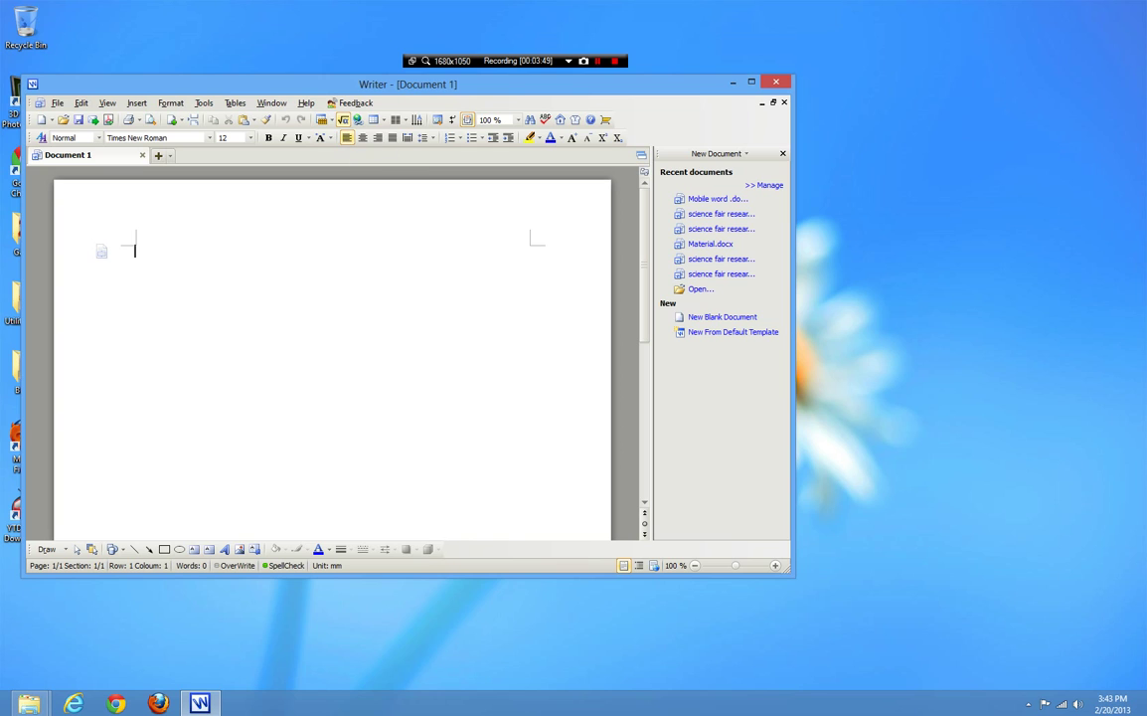
- Open the Equation Editor from the blank document to view it and close it again
click(344, 120)
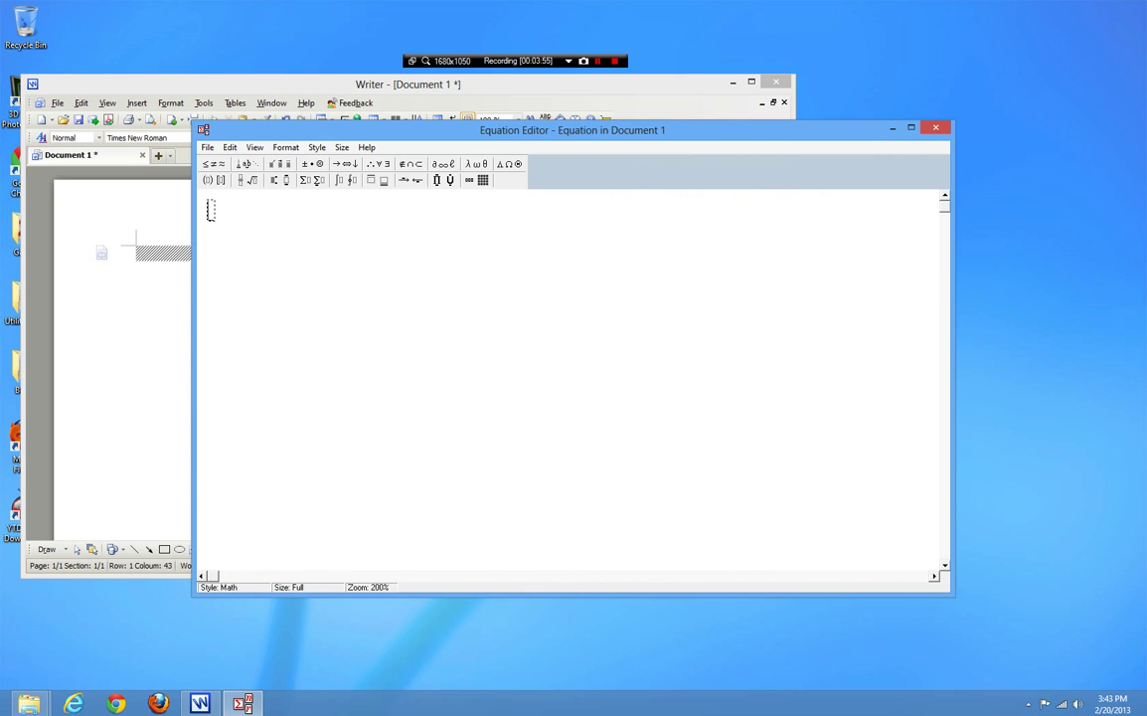
click(935, 127)
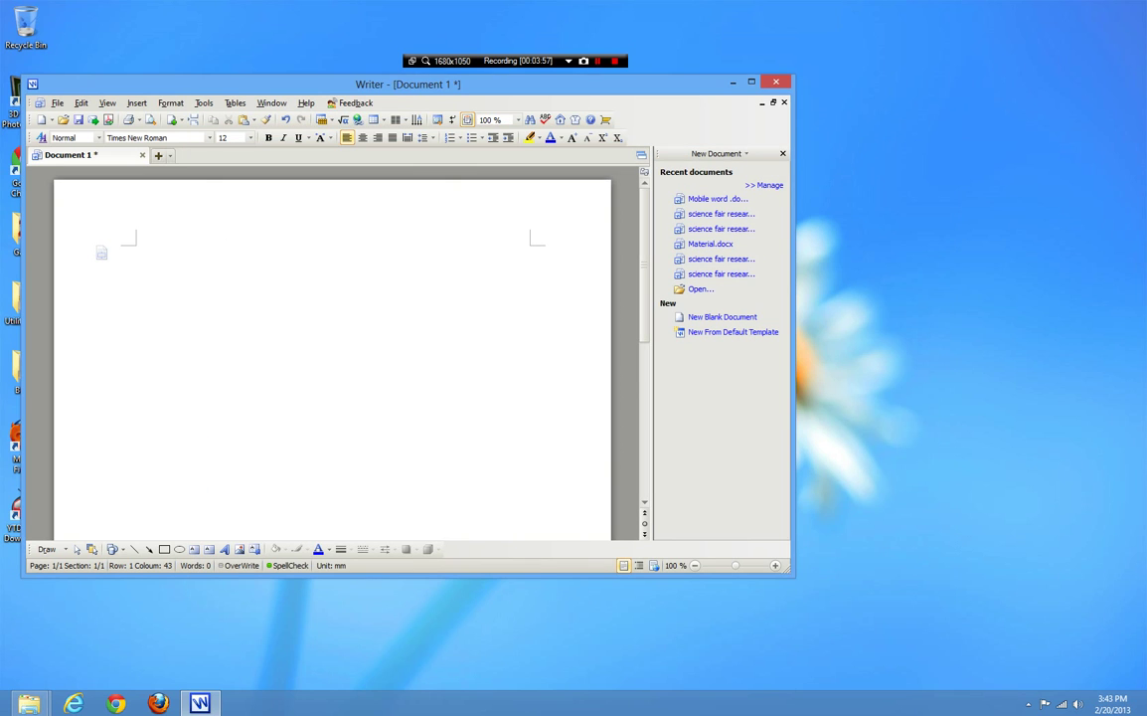
- Exit Writer without saving Document 1, and bring up the blank presentation in Kingsoft Presentation
click(776, 82)
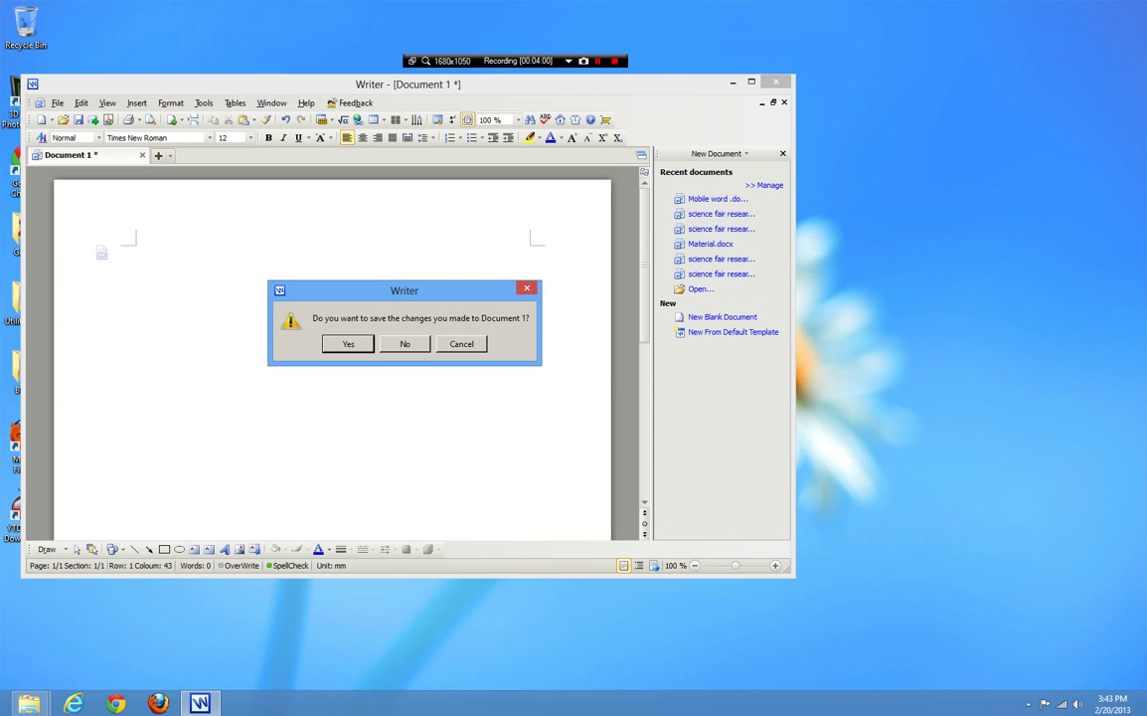
key(n)
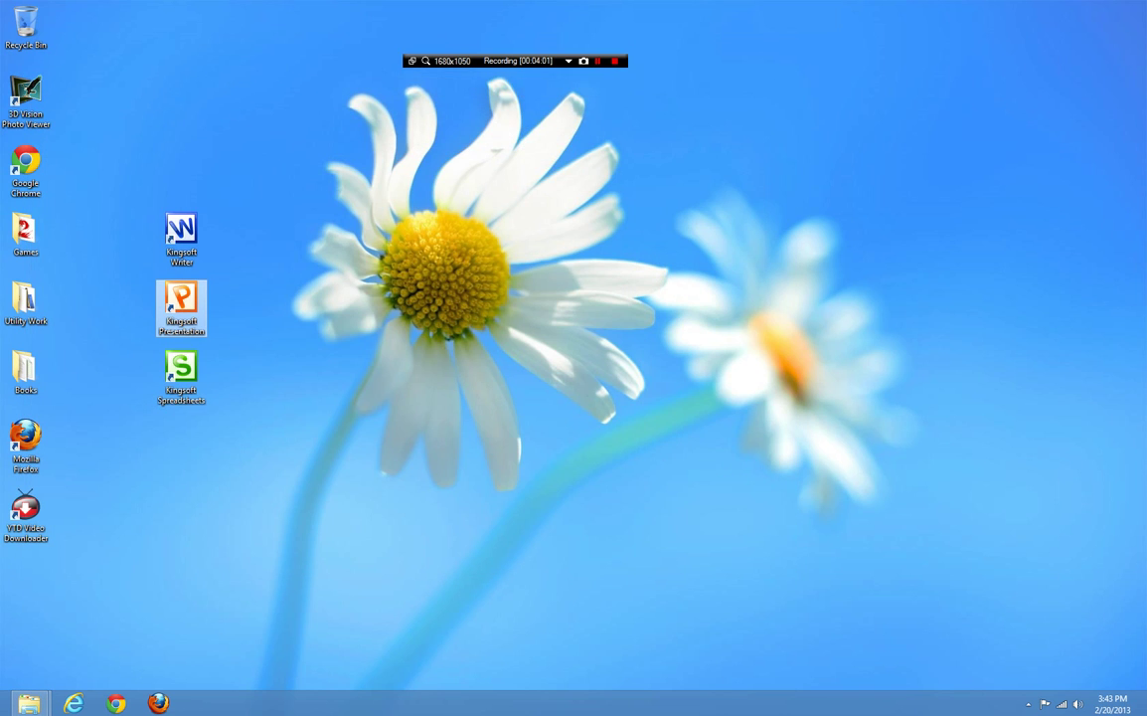
double_click(181, 303)
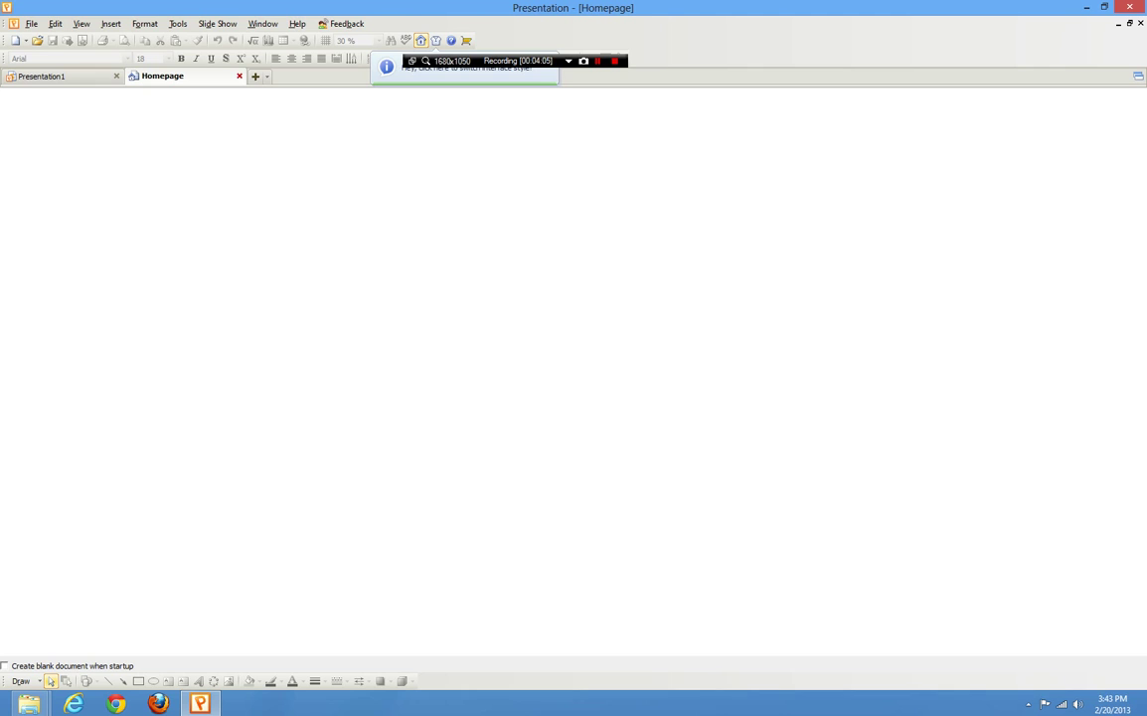
click(238, 76)
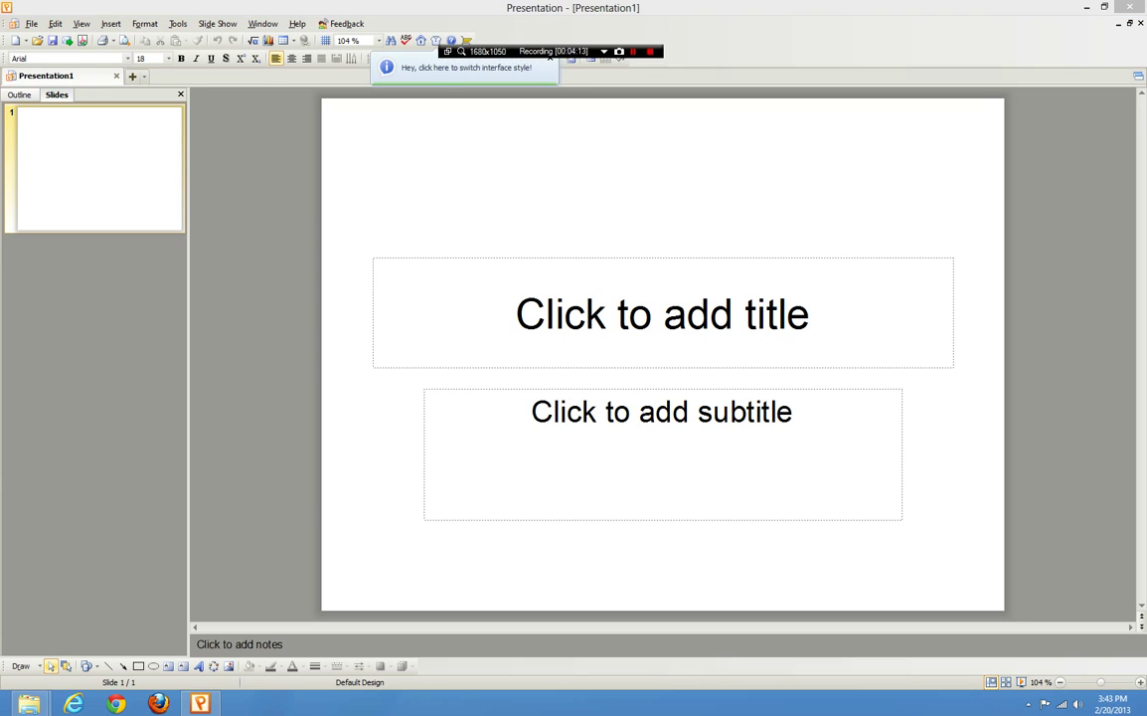
drag(636, 14, 657, 7)
click(462, 20)
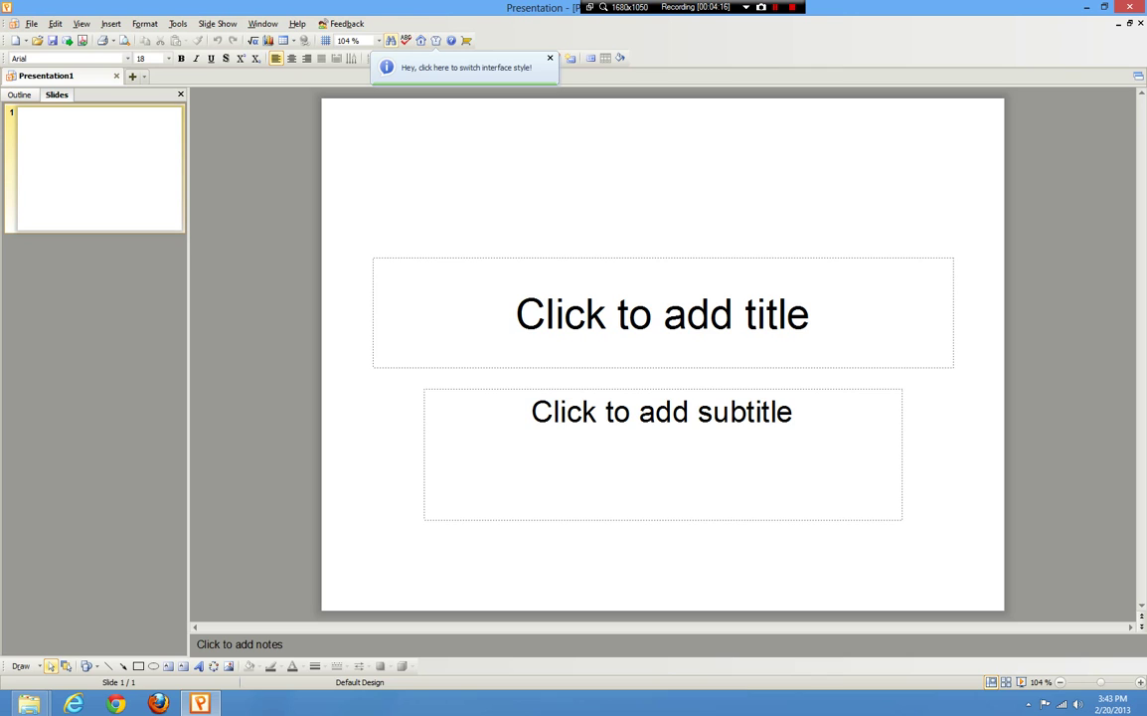
- Run a spelling check on the blank presentation, and enter "pie is gud" as the slide title
click(405, 39)
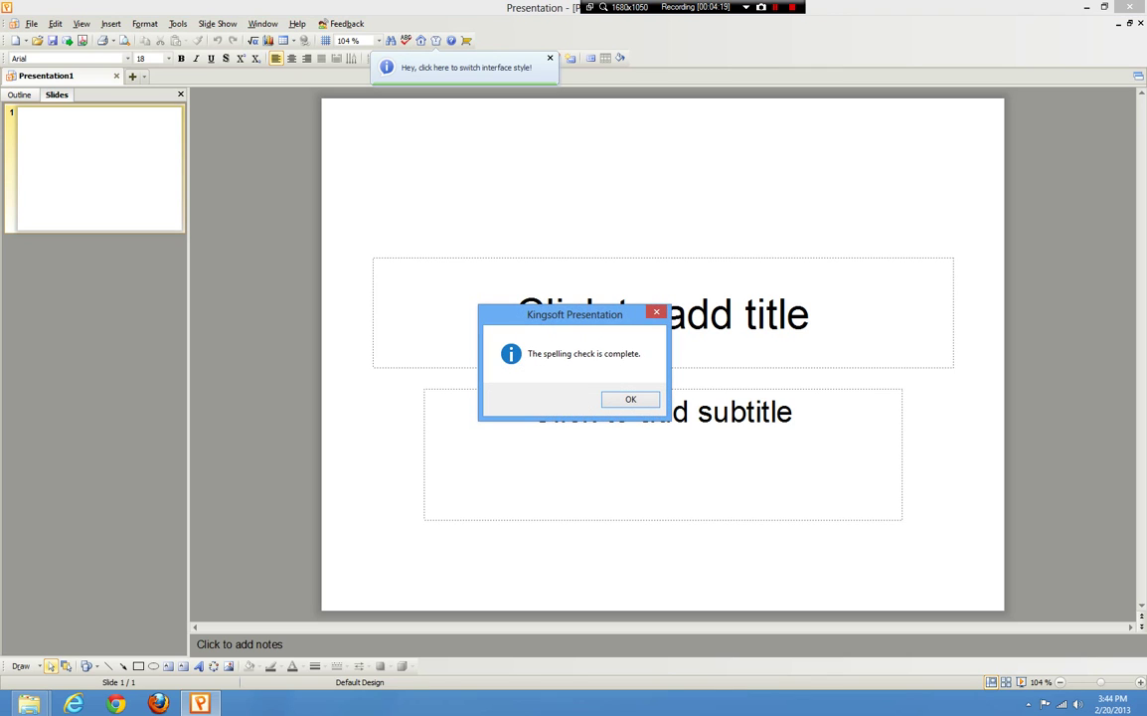
key(Return)
click(662, 315)
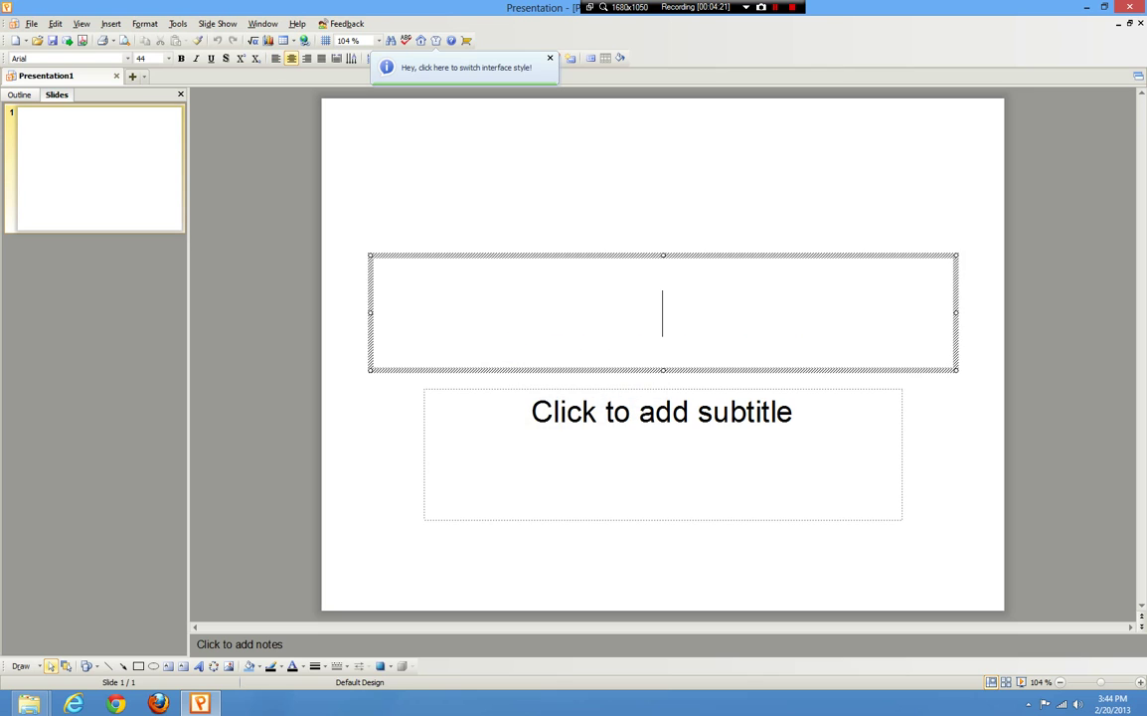
text(pie is gud)
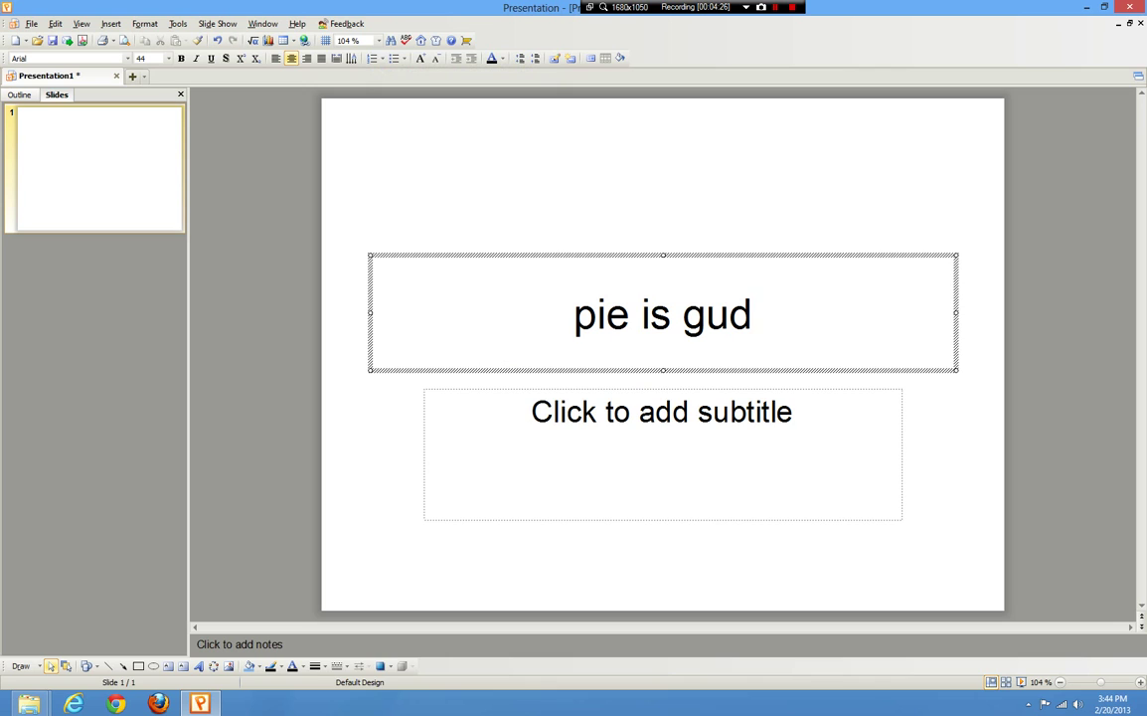
key(Escape)
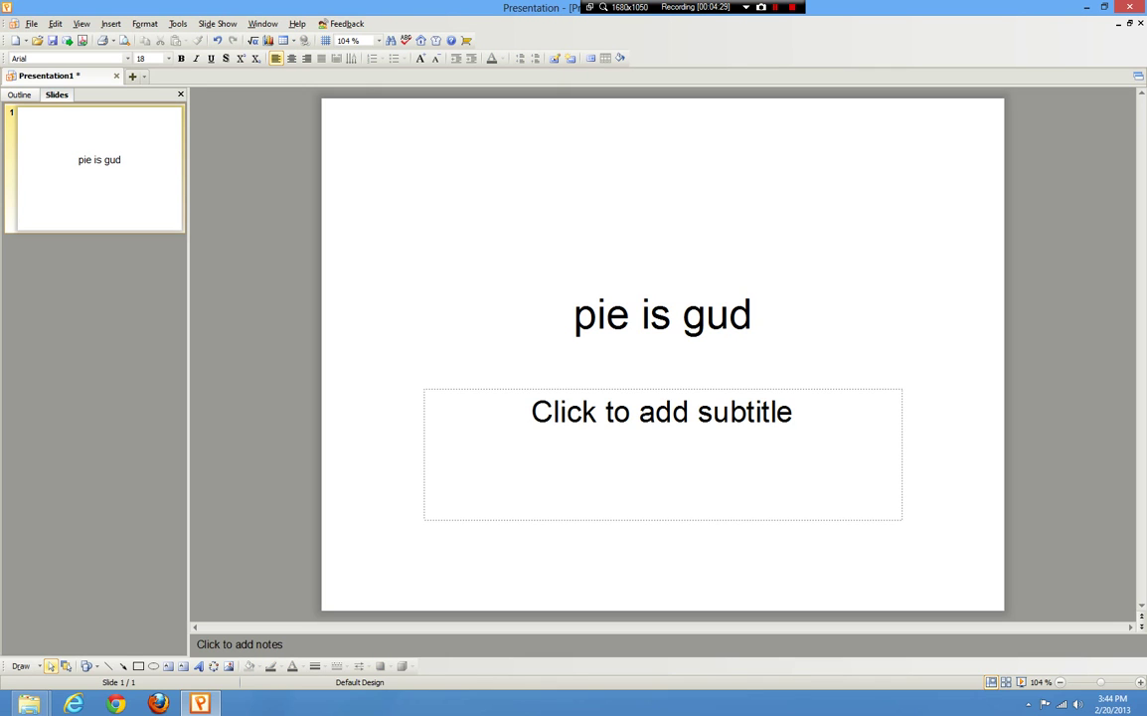
- Spell-check the presentation and replace "gud" in the title with the suggestion "good"
click(406, 40)
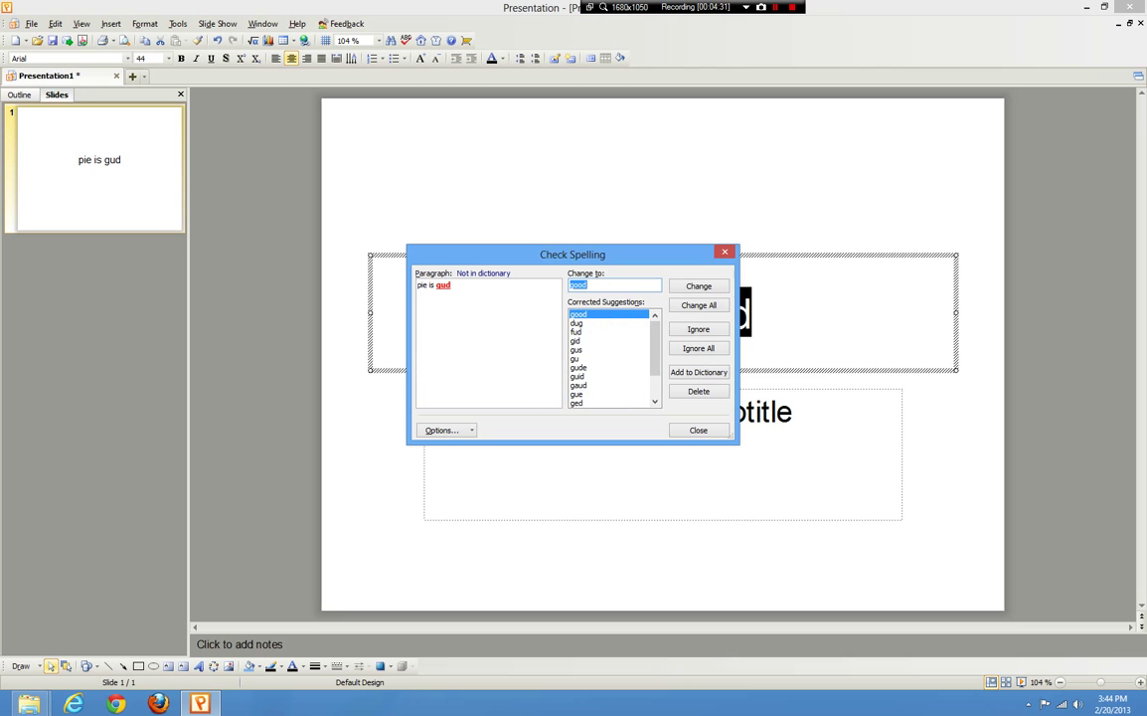
key(Return)
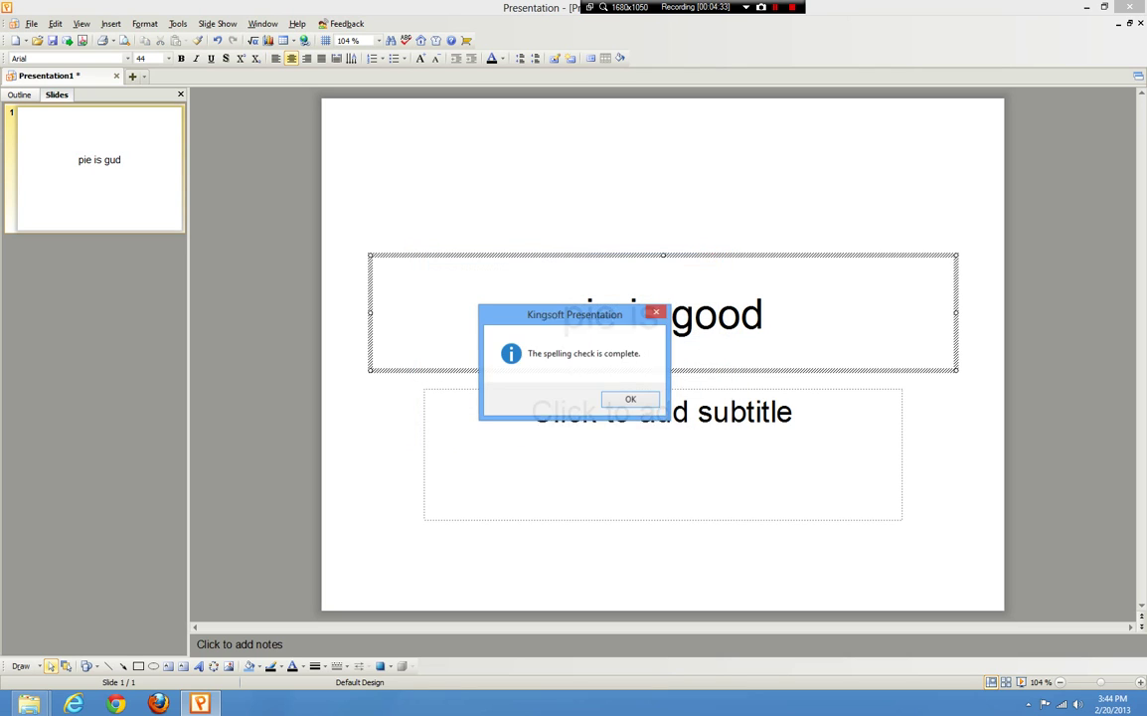
key(Return)
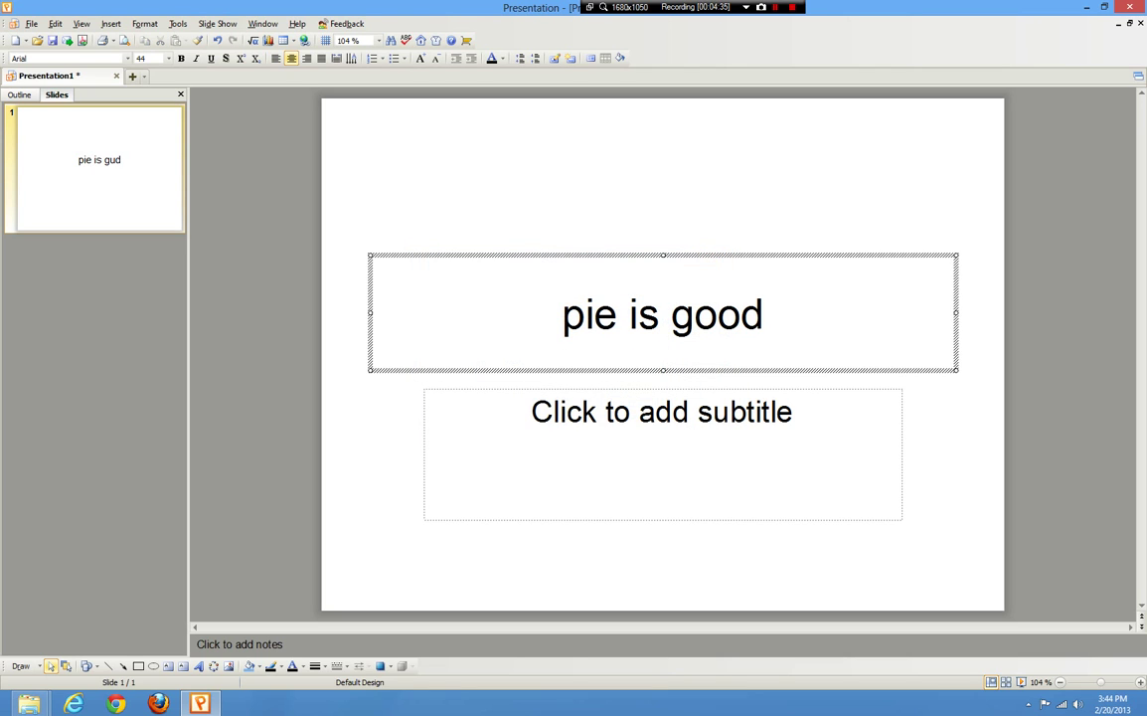
- Append the word "gud" to the slide title and add it to the dictionary through the spelling check
text(gud)
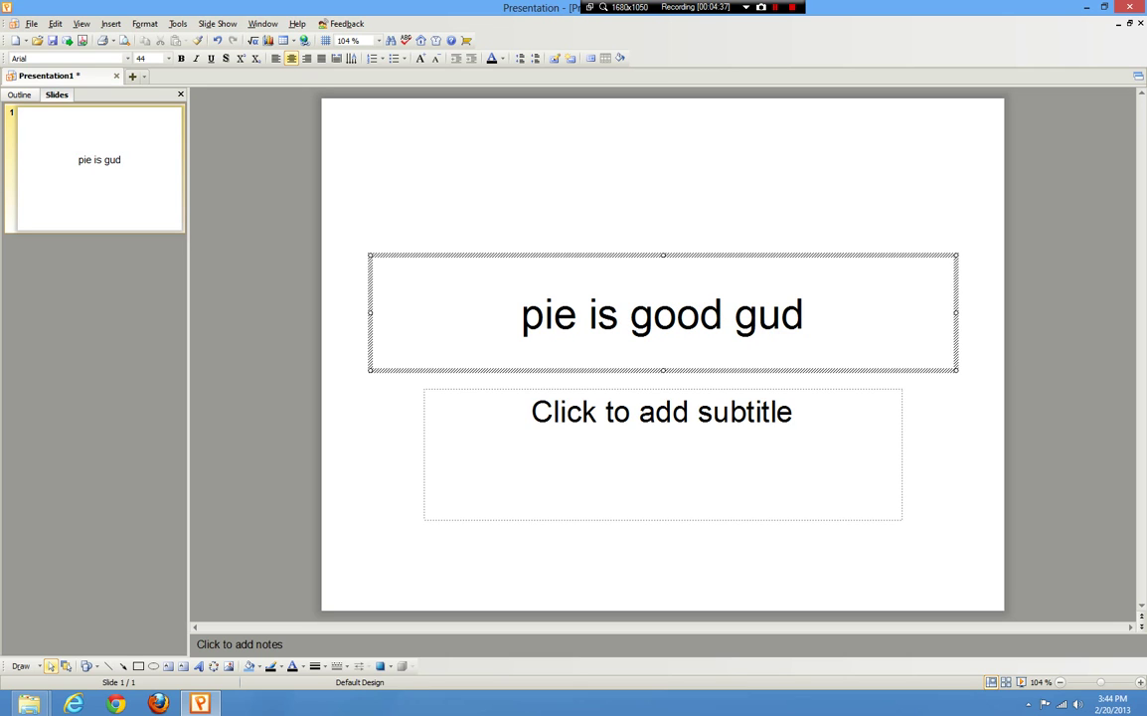
key(Escape)
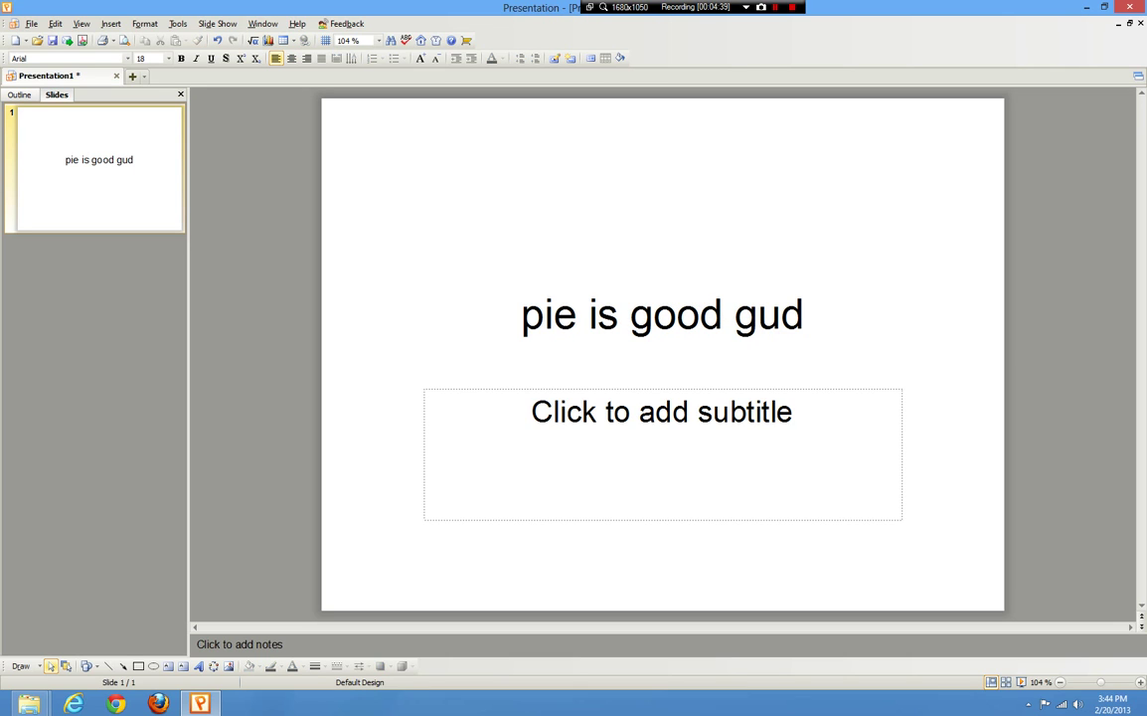
key(F7)
click(699, 373)
key(Return)
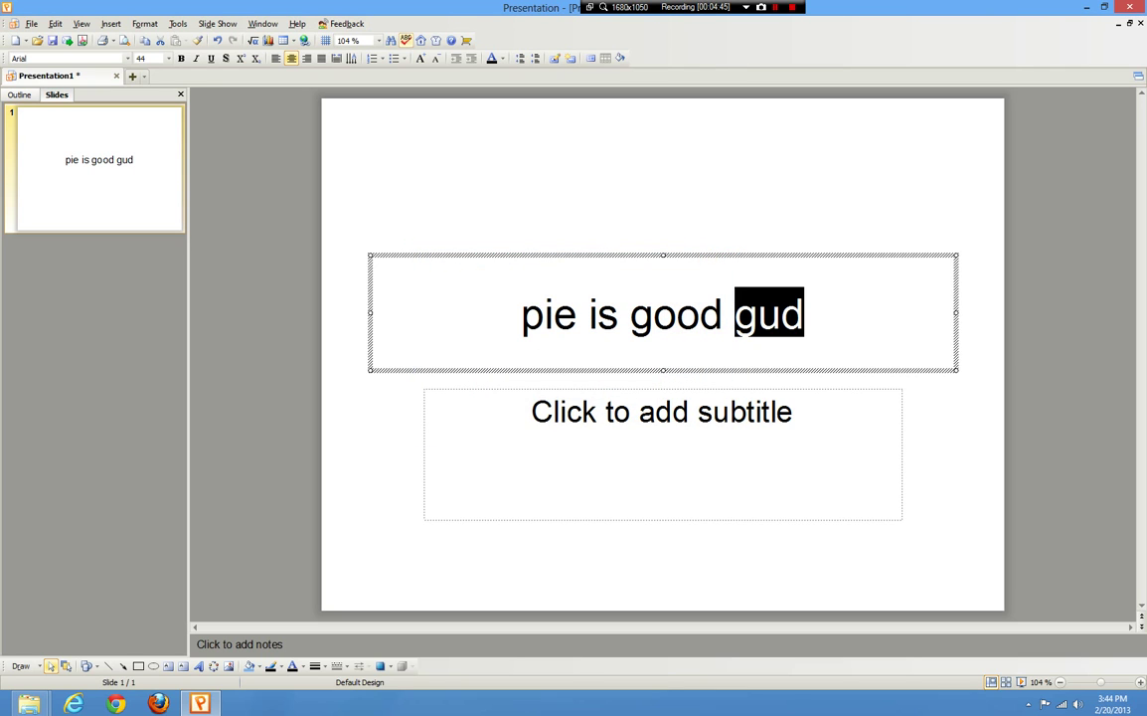
key(F7)
key(Return)
- Change the title's last word to "guud" and view the options of the spelling check run on it
click(781, 315)
text(u)
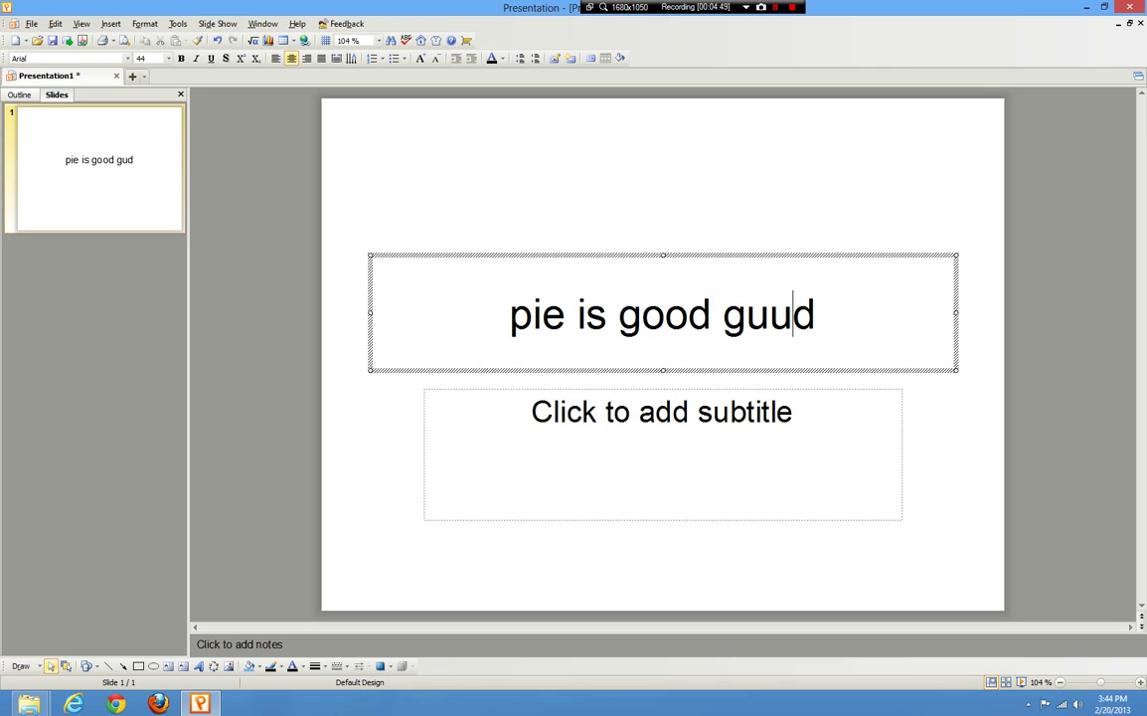
key(F7)
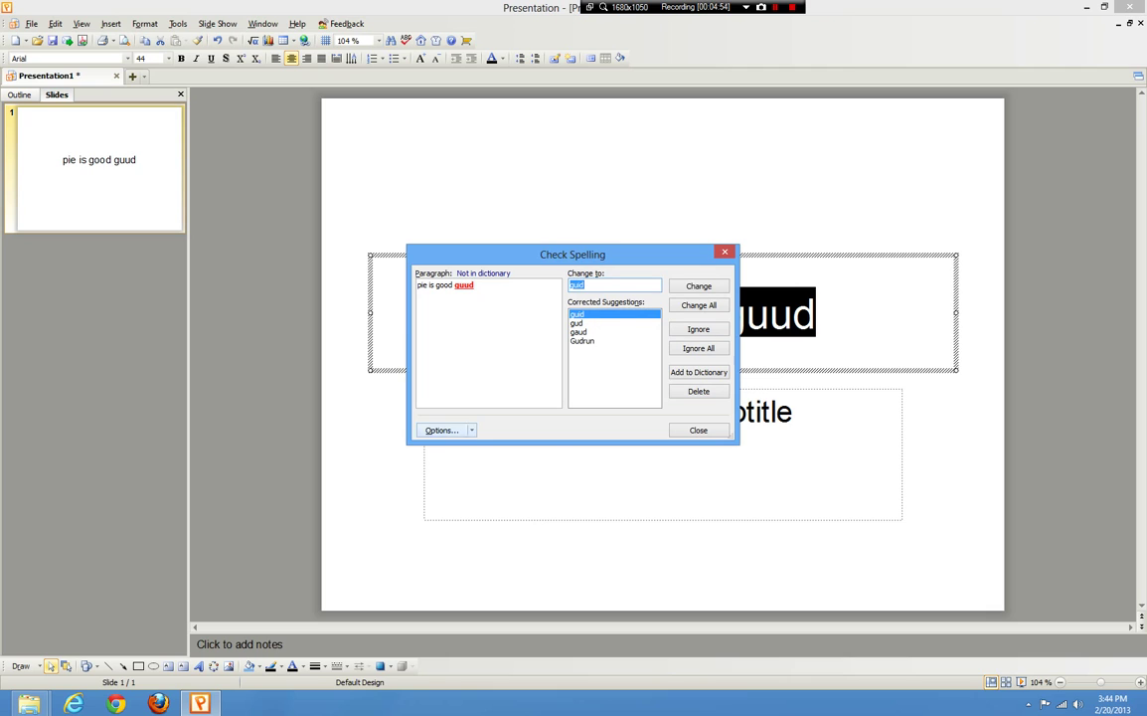
click(445, 431)
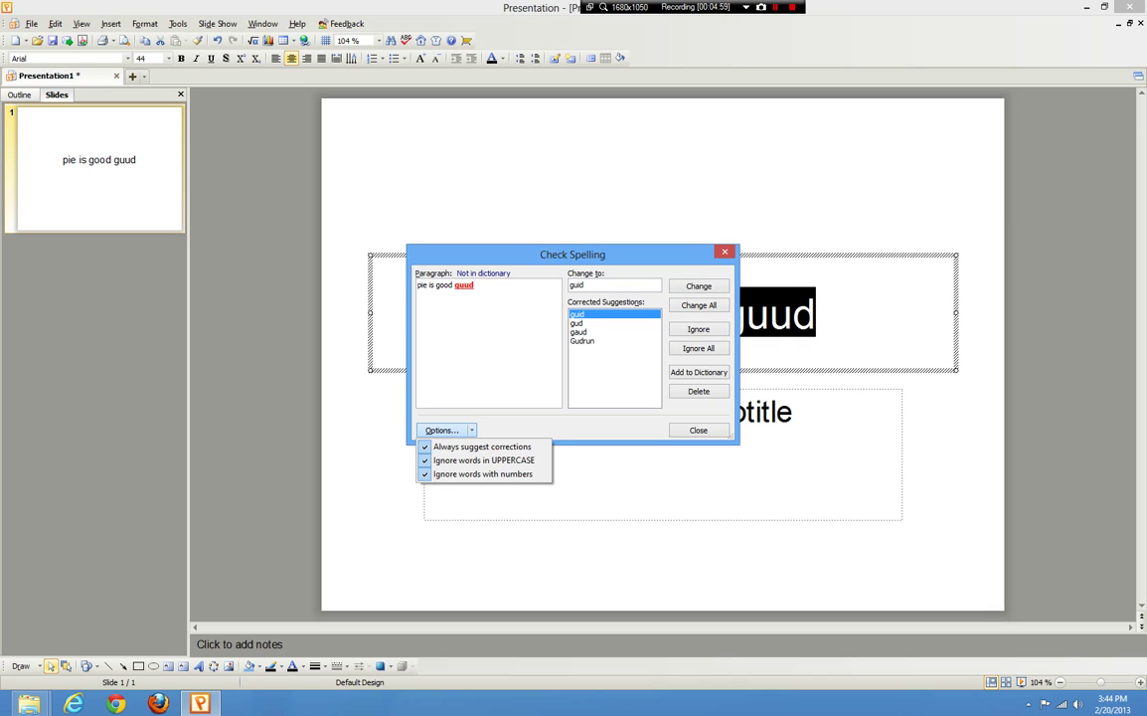
key(Escape)
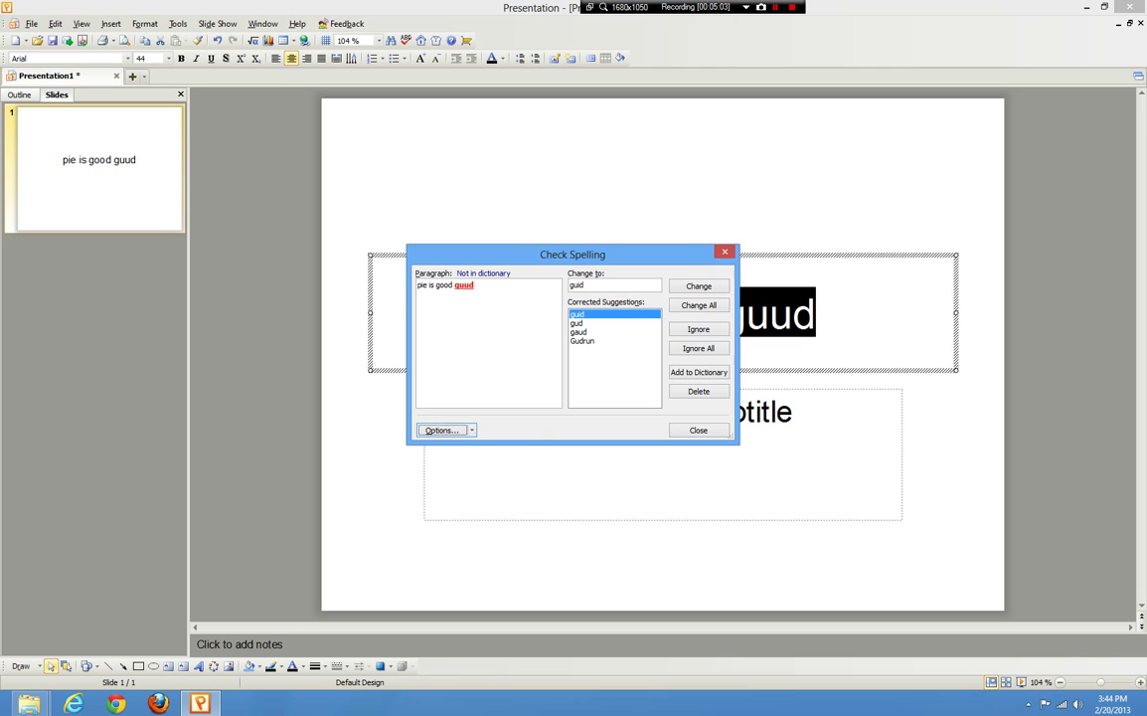
- Delete the misspelled word "guud" from the title through the spelling check
click(615, 323)
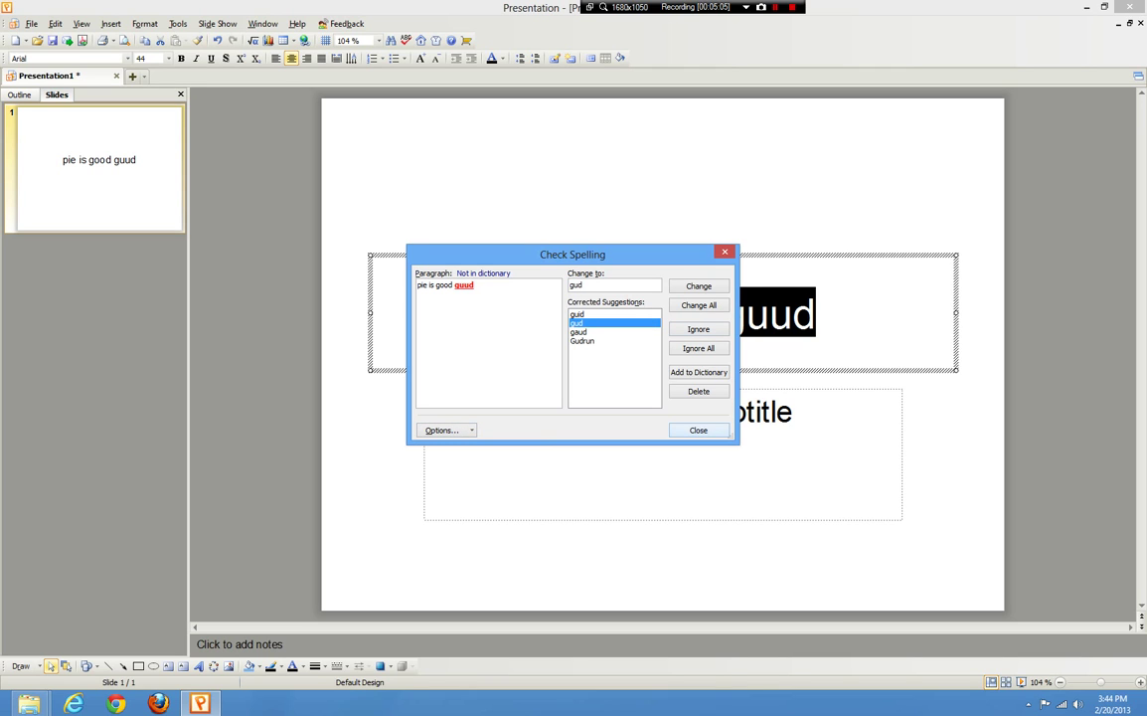
click(699, 392)
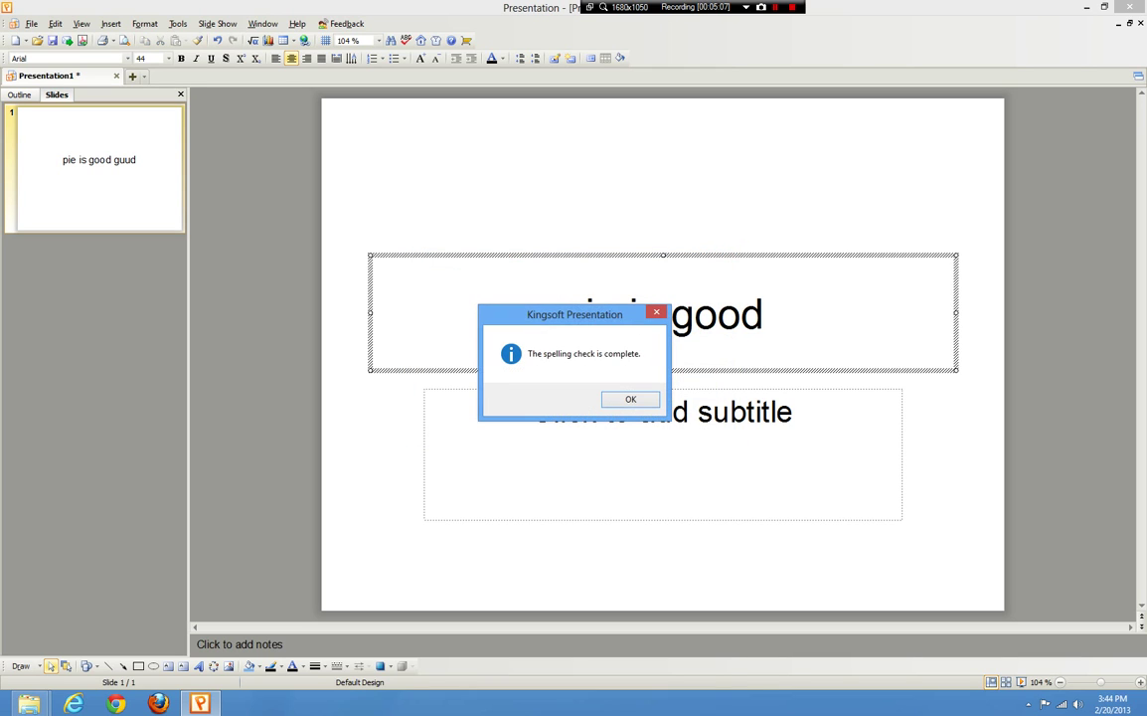
key(Return)
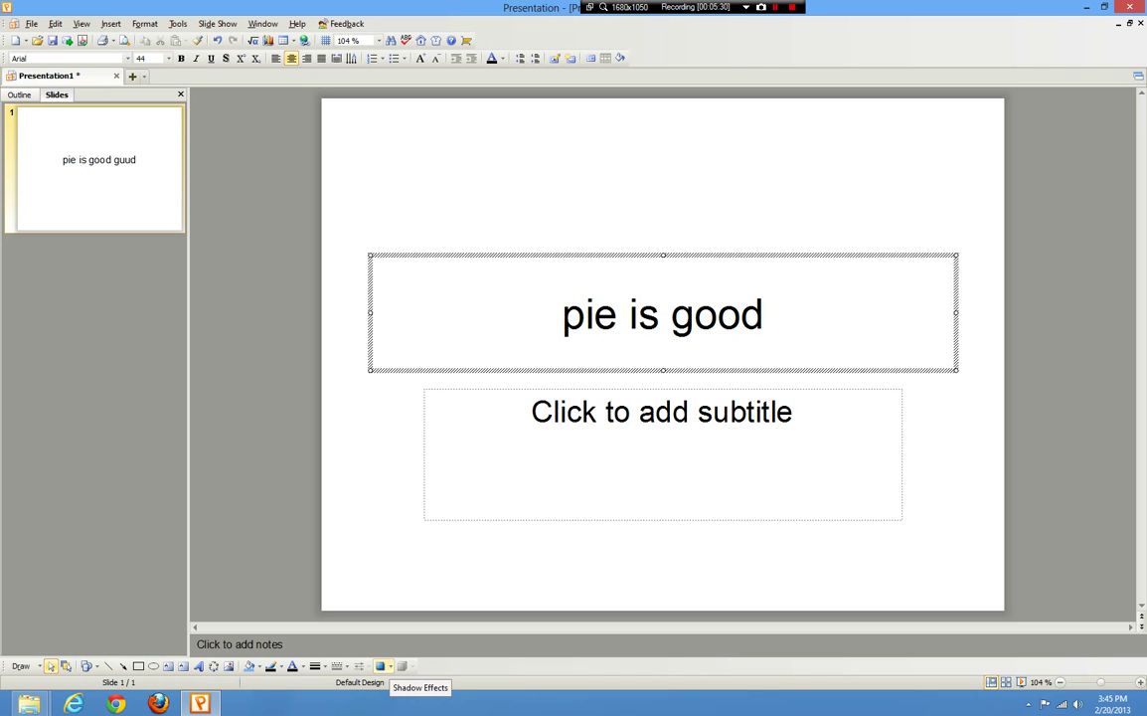
- View the shadow effects available for the title box, and deselect the box without applying any
click(386, 666)
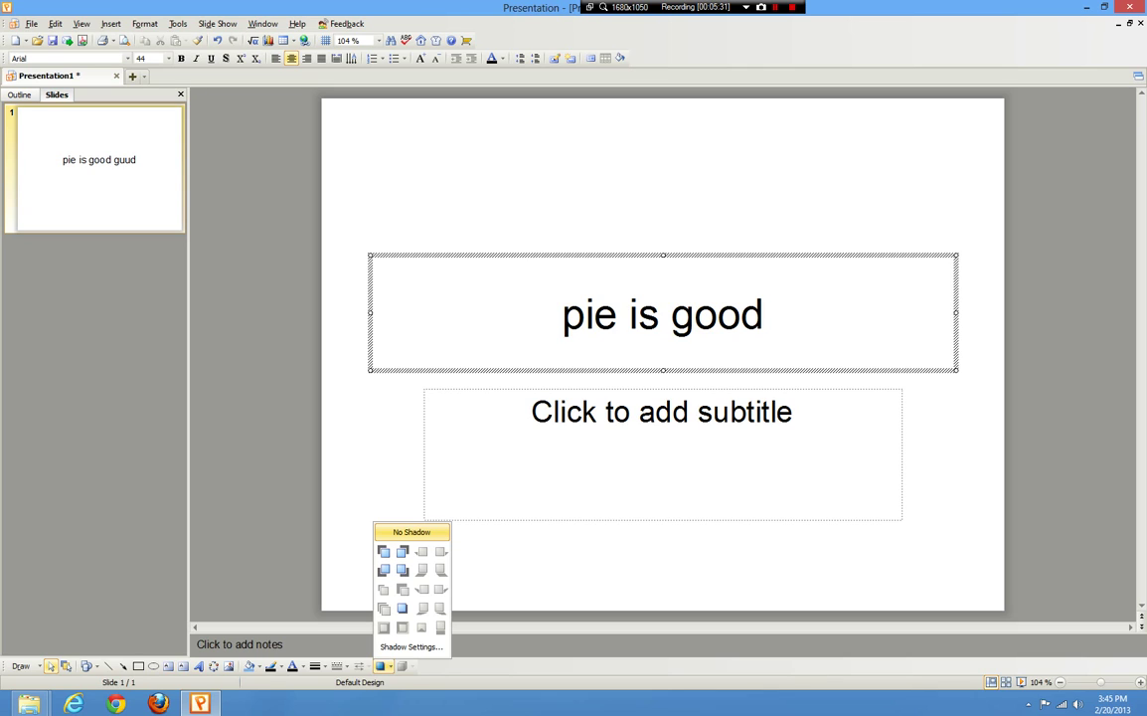
click(579, 169)
right_click(580, 169)
click(566, 167)
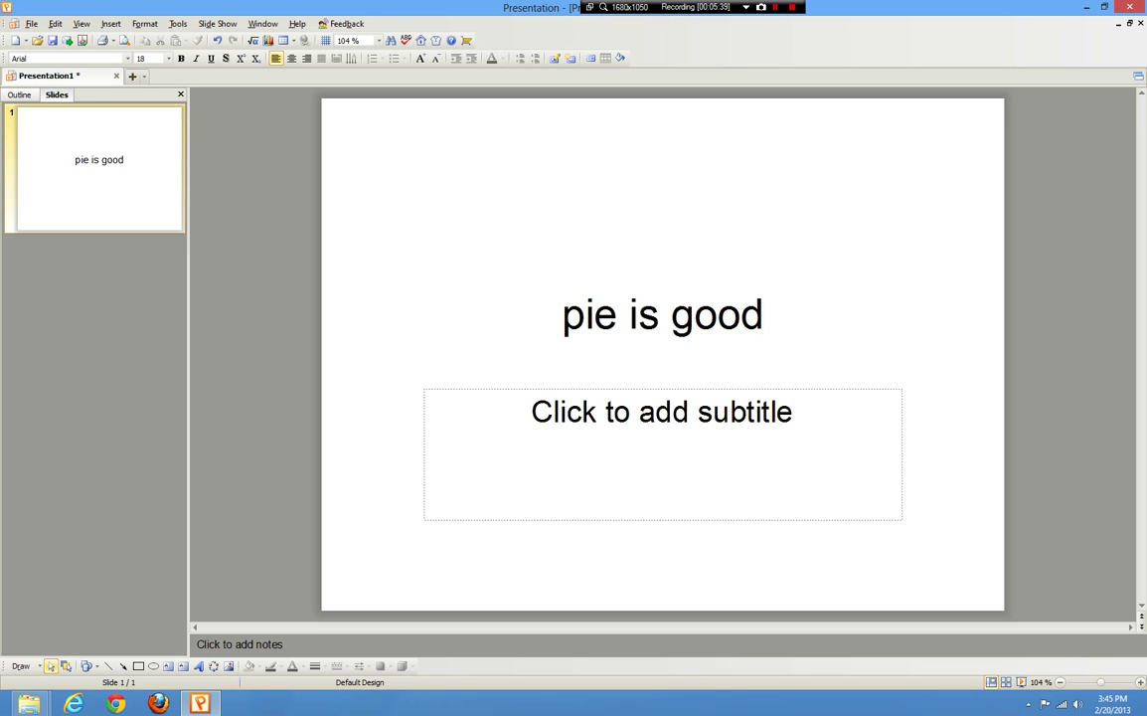
- Close Presentation without saving the changes to Presentation1, and open Kingsoft Spreadsheets on the blank workbook Book1 with its homepage closed
click(1130, 7)
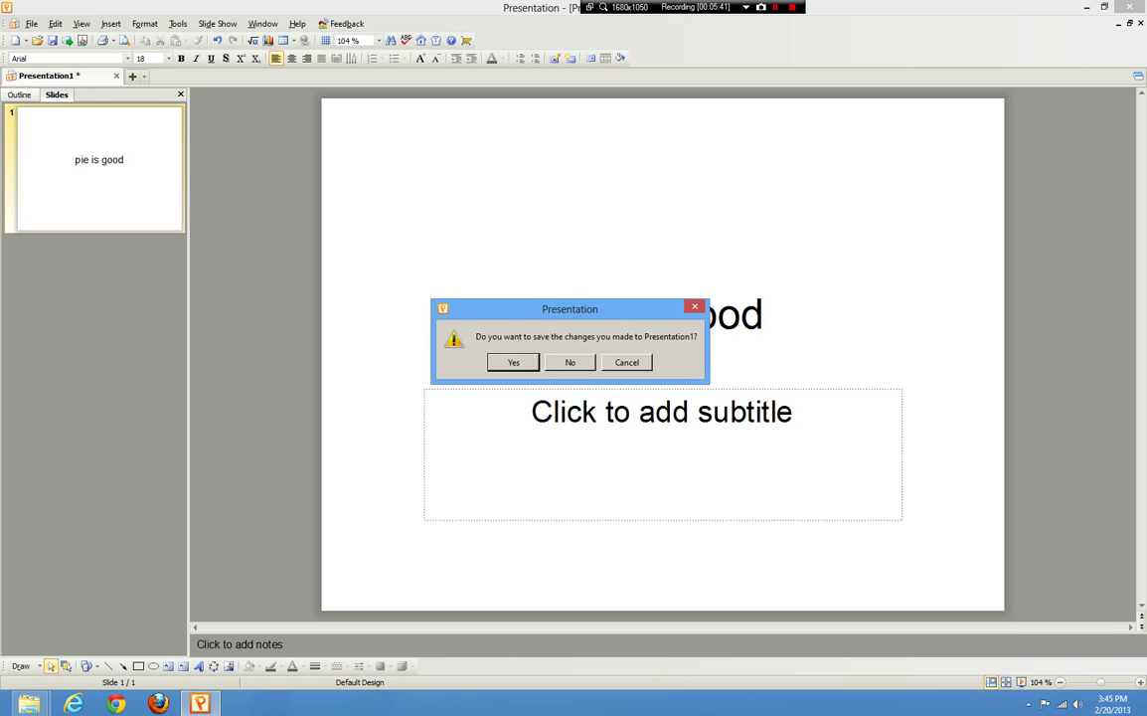
click(570, 362)
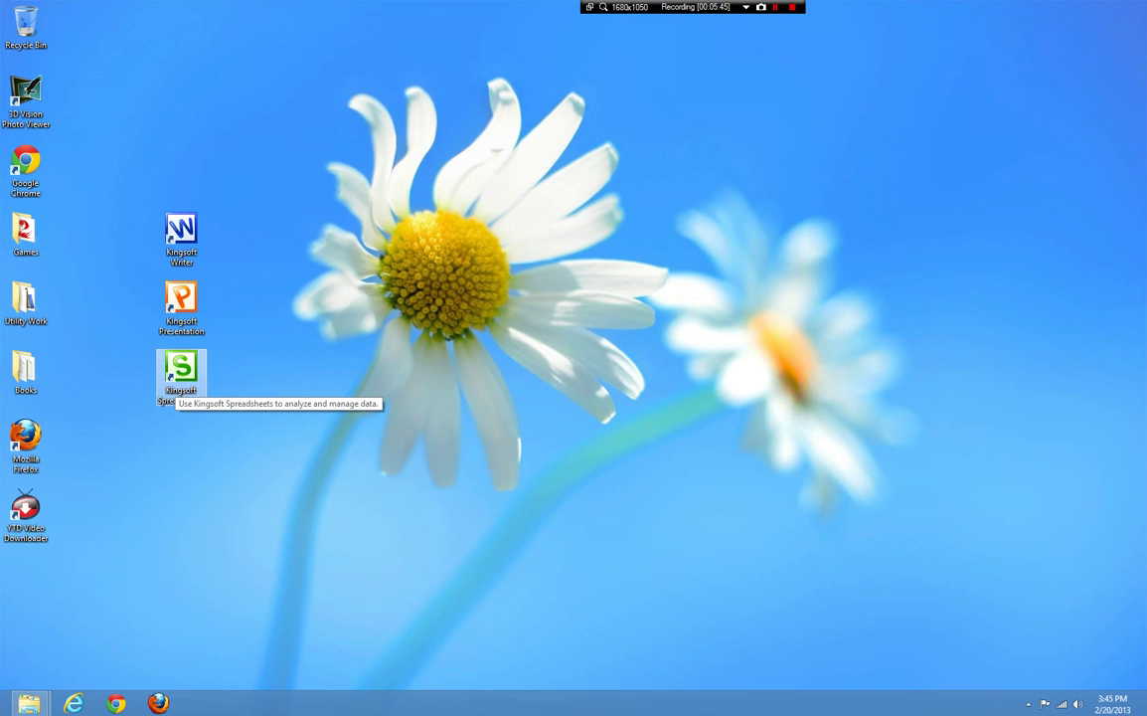
double_click(181, 376)
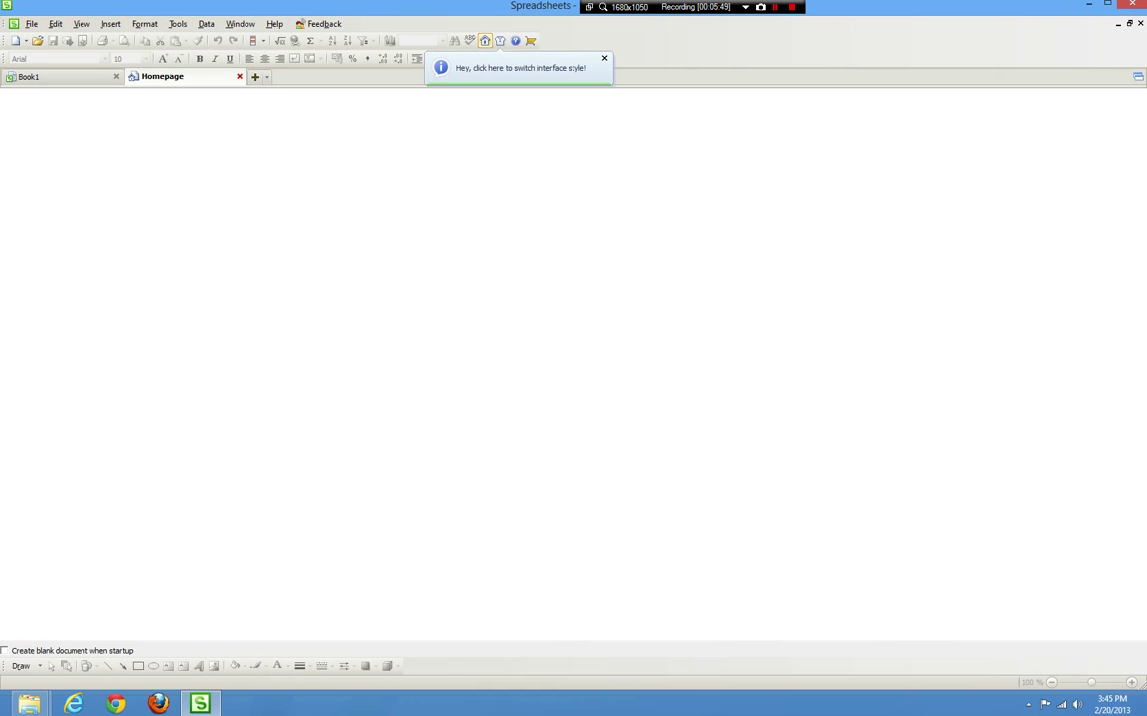
click(239, 76)
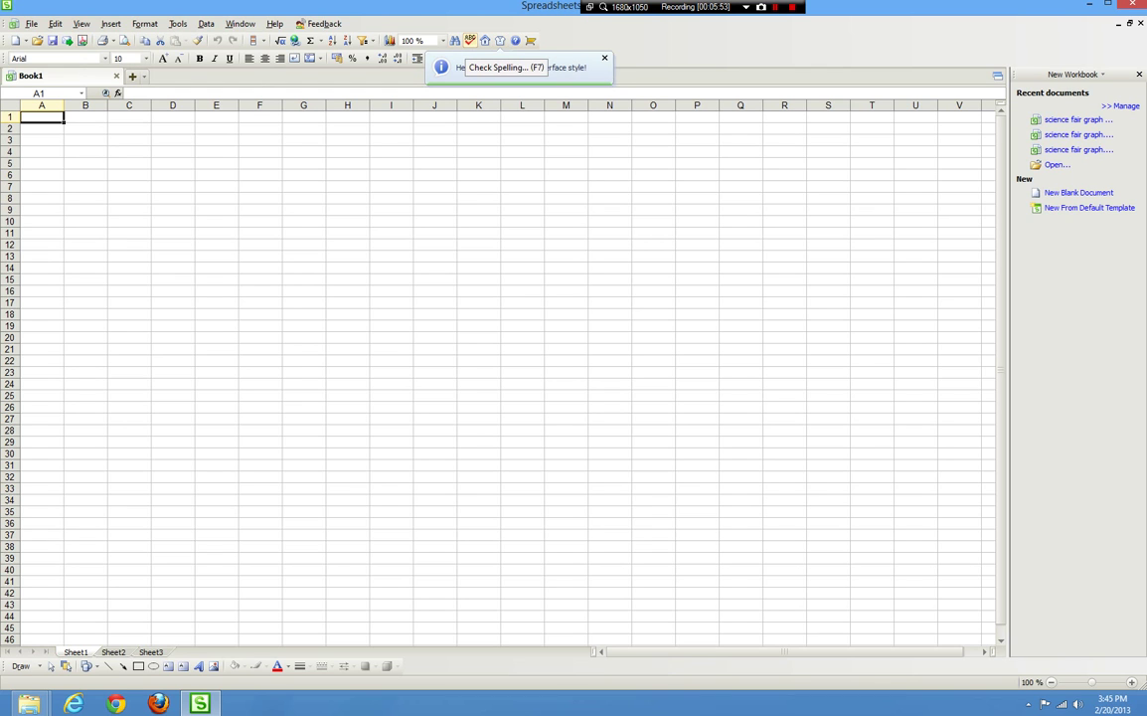
- Look through the empty rows of Sheet1 in the blank workbook and close Kingsoft Spreadsheets
scroll(498, 378, down, 8)
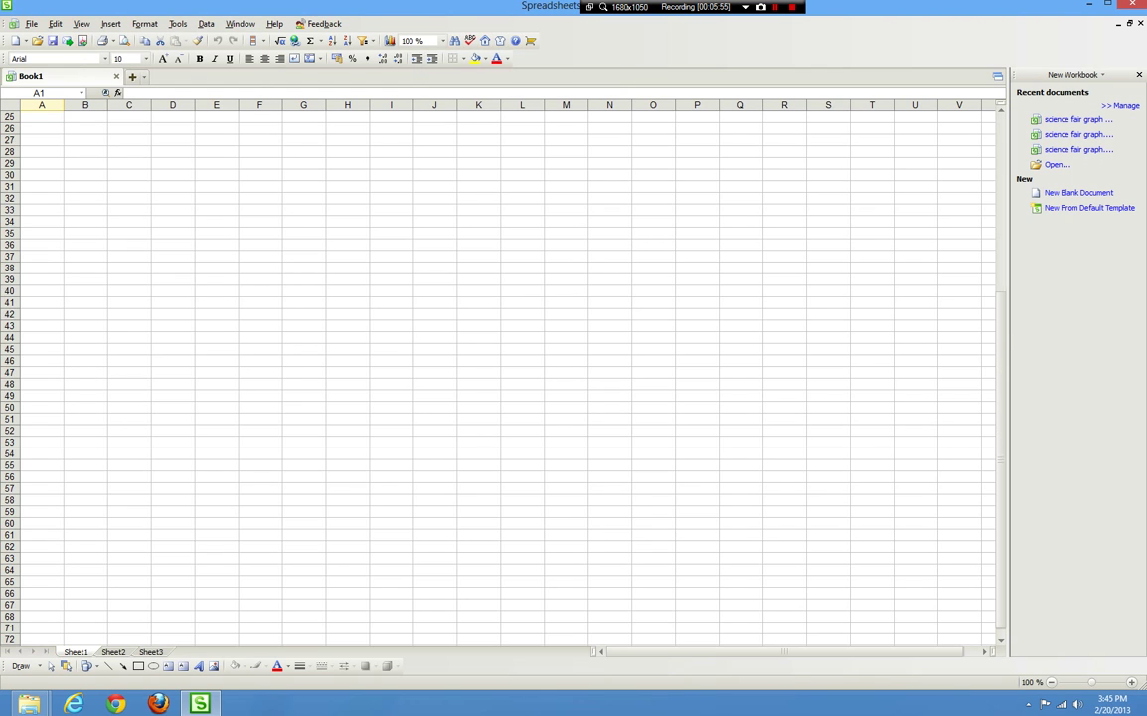
scroll(497, 378, down, 4)
key(alt+F4)
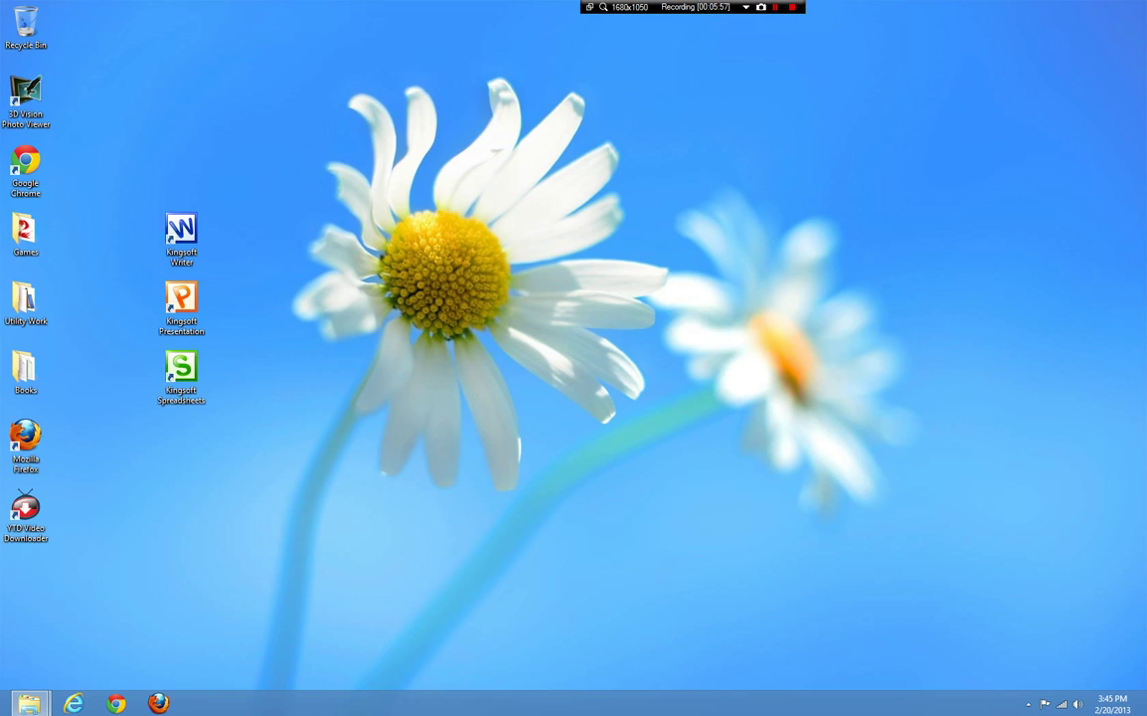